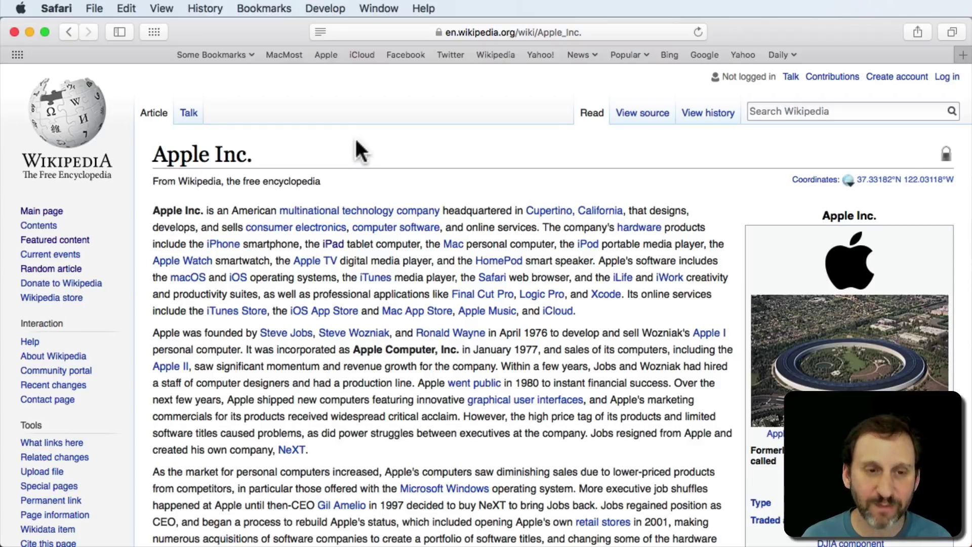
Screenshot the article's first paragraph, hide Safari, and move the Screen Shot file near the desktop's top.
{"action": "key", "text": "super+shift+4"}
{"action": "left_click_drag", "start_coordinate": [145, 201], "coordinate": [737, 324]}
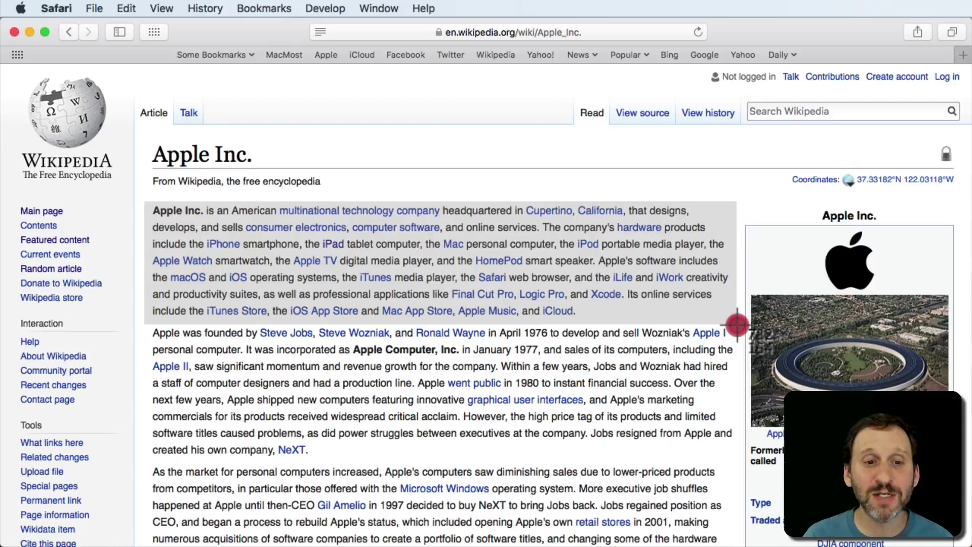
{"action": "left_click_drag", "start_coordinate": [737, 324], "coordinate": [737, 324]}
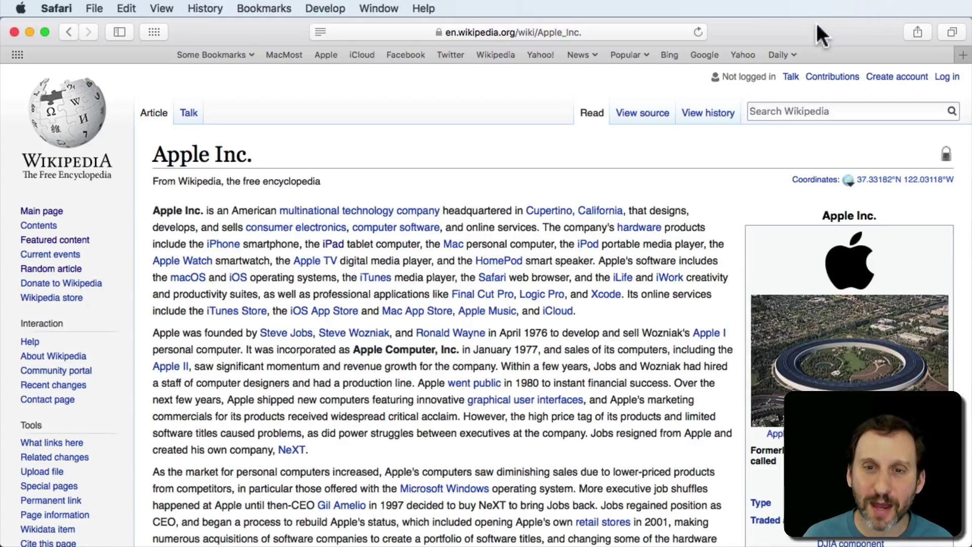
{"action": "left_click", "coordinate": [815, 20]}
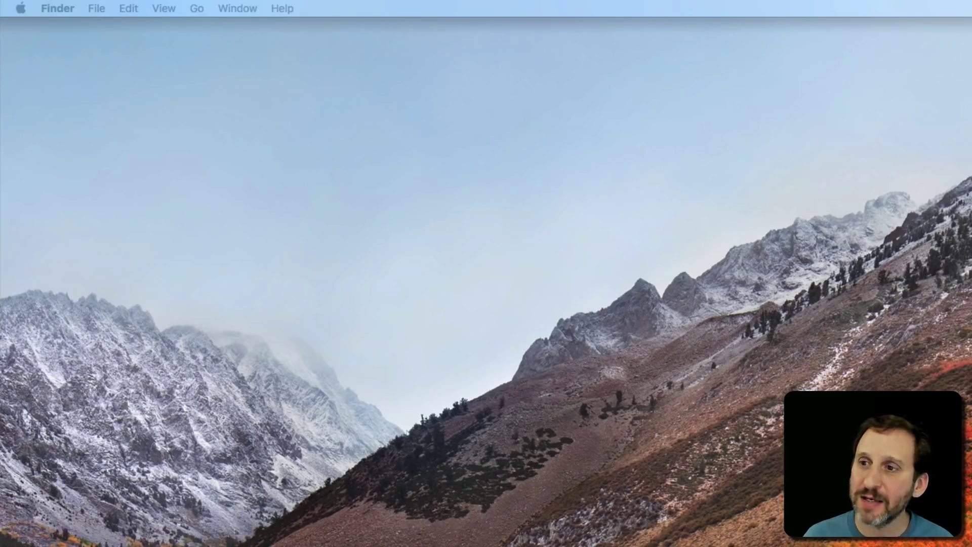
{"action": "left_click_drag", "start_coordinate": [718, 48], "coordinate": [433, 59]}
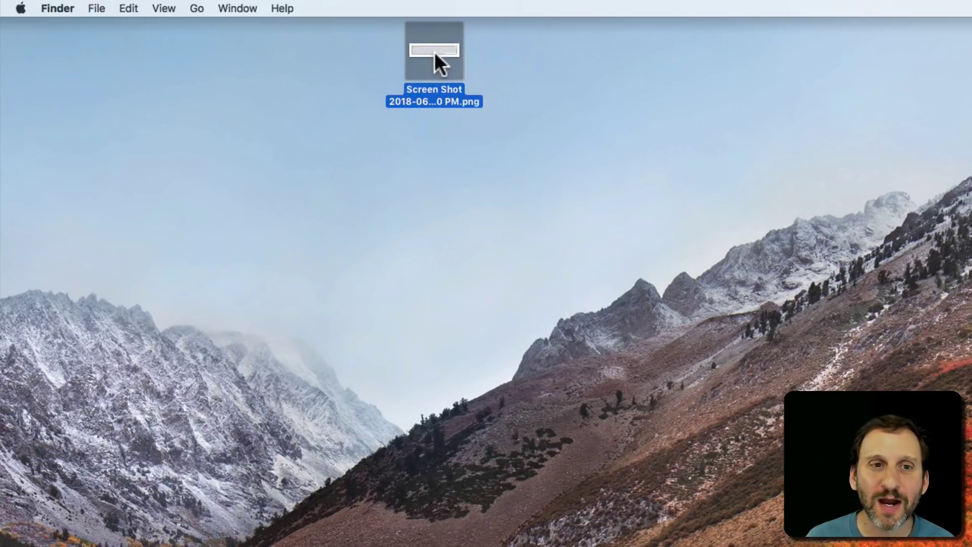
Open the Screen Shot PNG in Preview, zoom in four levels to see its blocky text, then close it.
{"action": "double_click", "coordinate": [435, 53]}
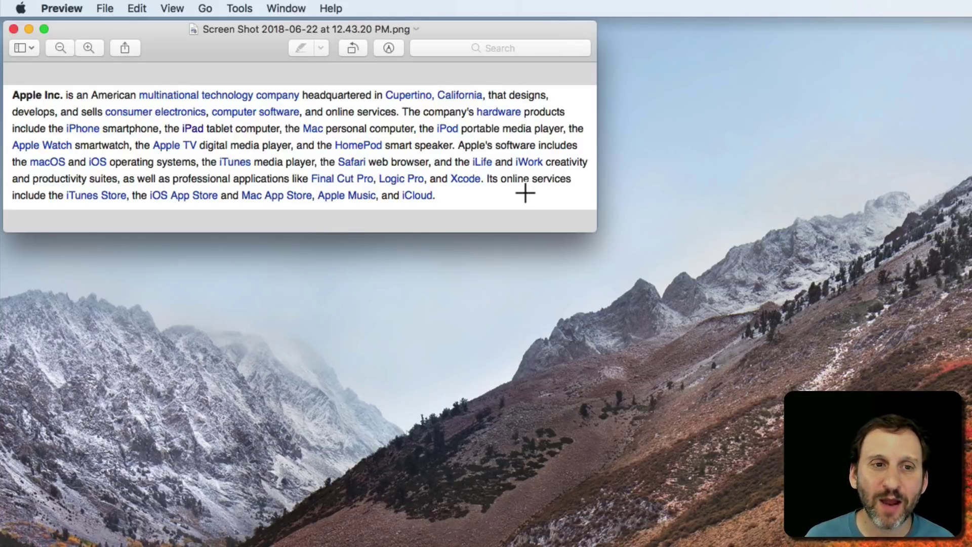
{"action": "left_click", "coordinate": [87, 46]}
{"action": "left_click", "coordinate": [87, 47]}
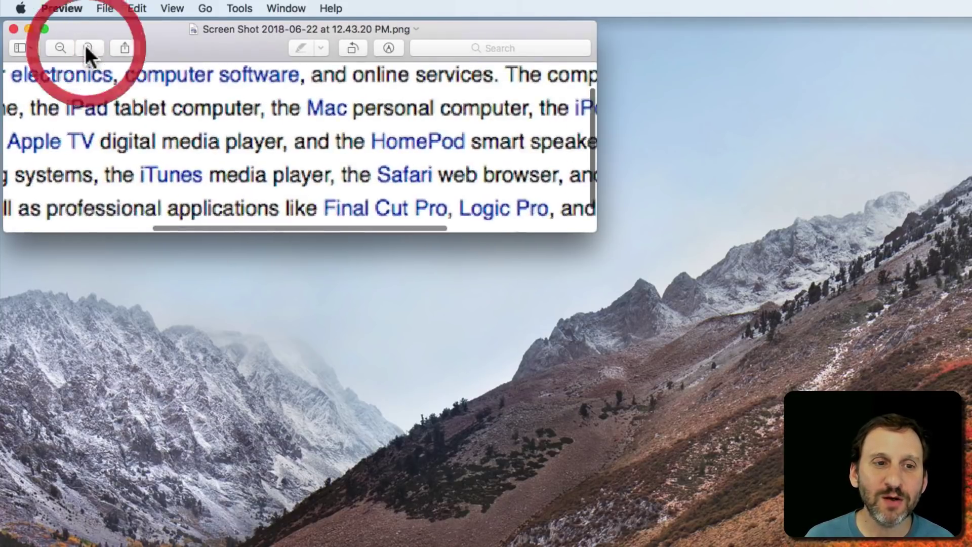
{"action": "left_click", "coordinate": [87, 47]}
{"action": "left_click", "coordinate": [87, 46]}
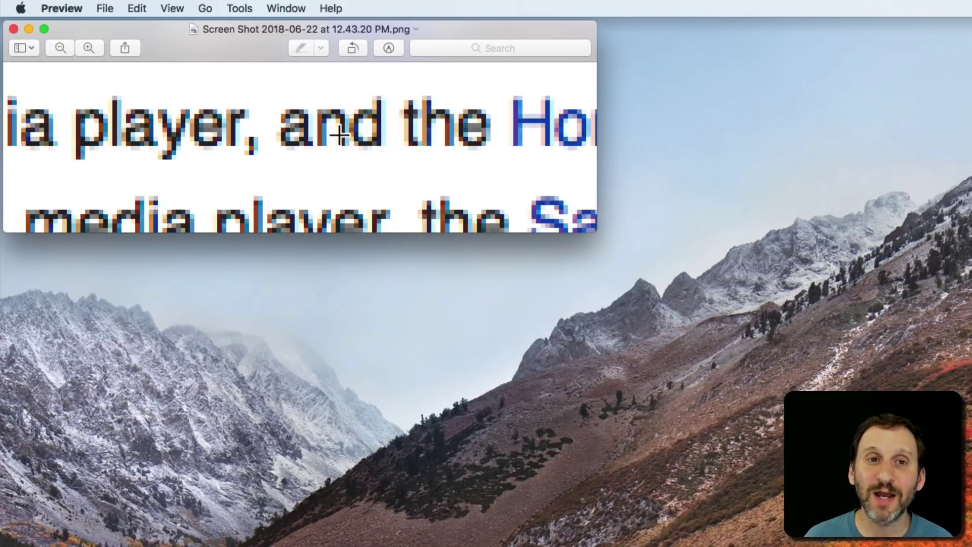
{"action": "key", "text": "super+w"}
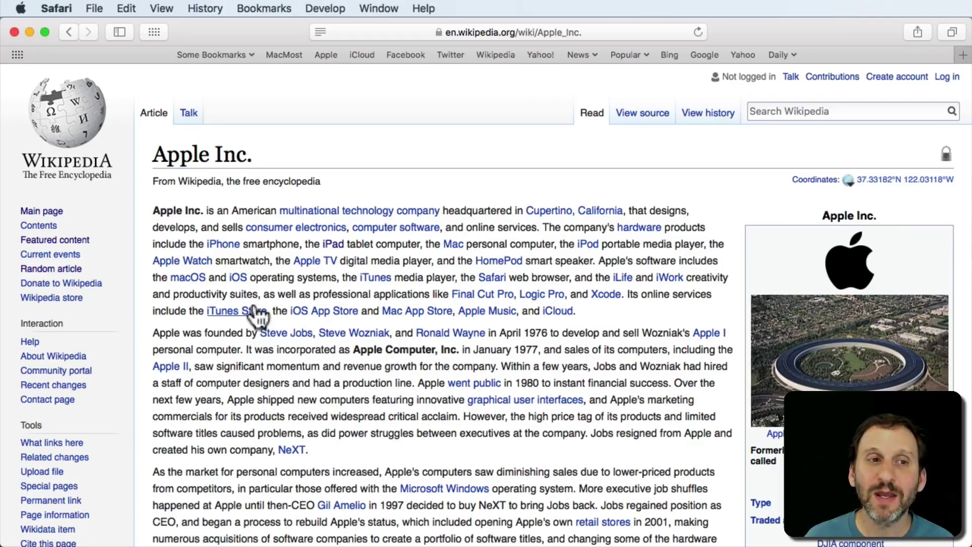
Print the Apple Inc. article from Safari using the PDF menu's Open in Preview option.
{"action": "left_click", "coordinate": [89, 10]}
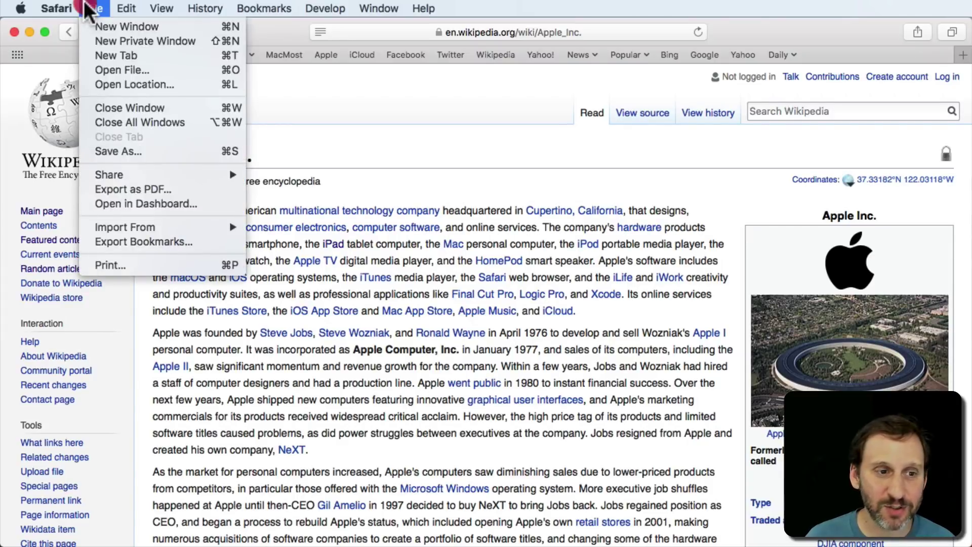
{"action": "left_click", "coordinate": [143, 260]}
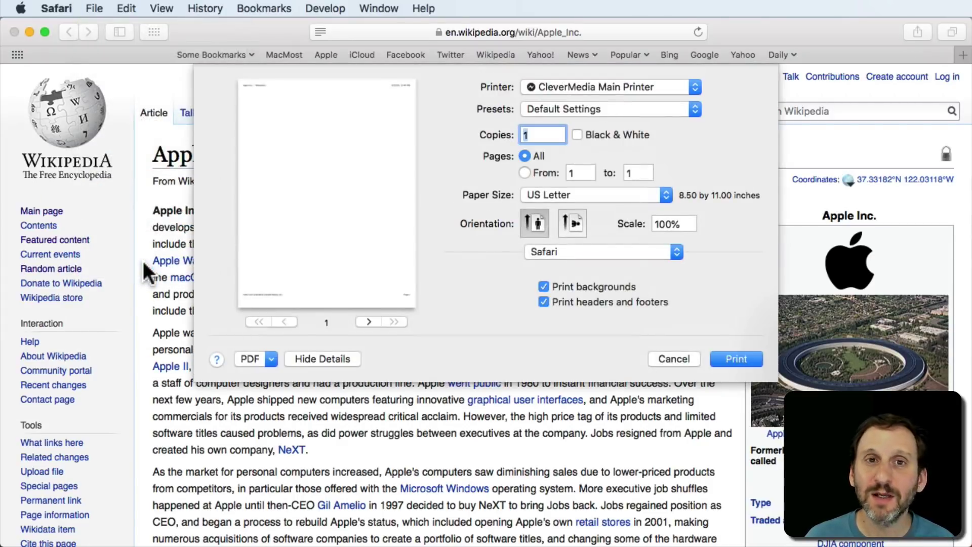
{"action": "left_click", "coordinate": [261, 356]}
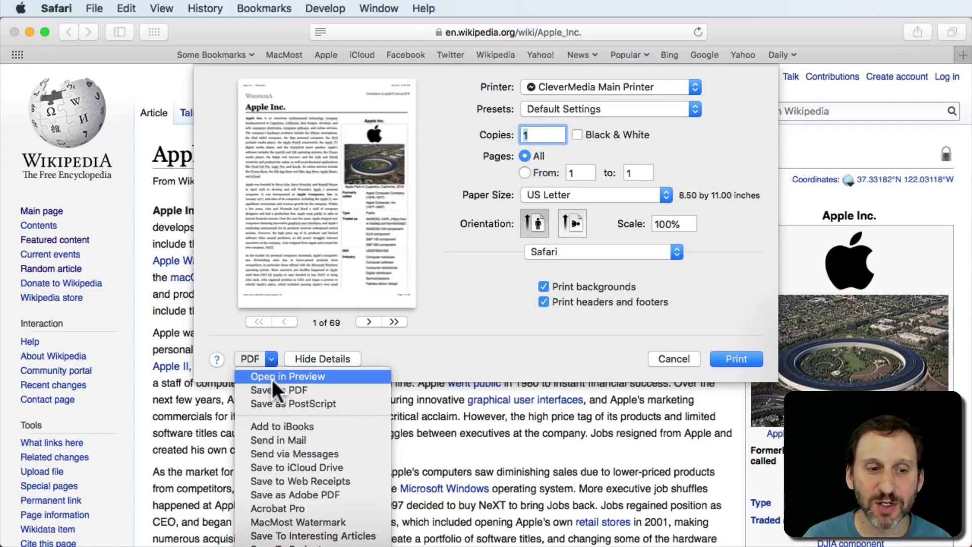
{"action": "left_click", "coordinate": [272, 378]}
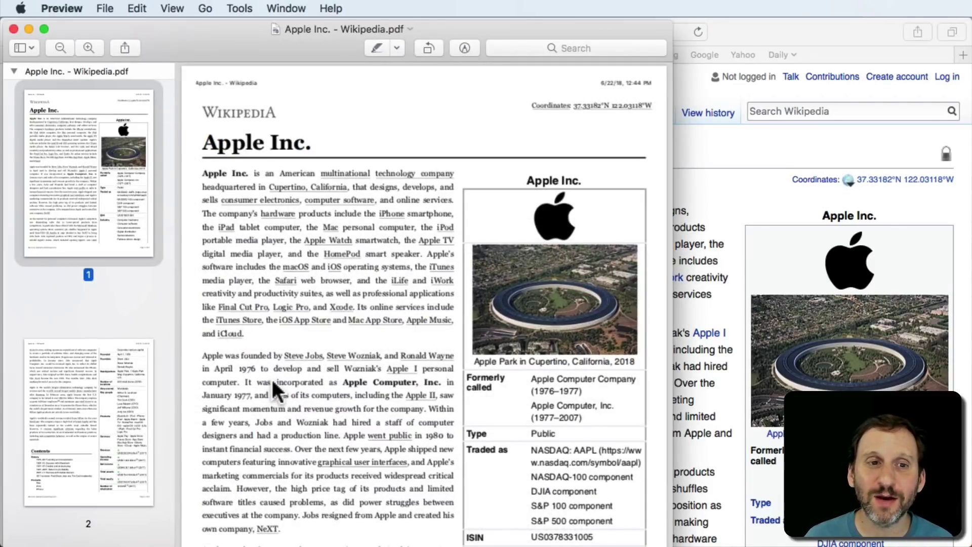
Draw a rectangular selection around the PDF's first paragraph using the Markup toolbar.
{"action": "left_click", "coordinate": [471, 50]}
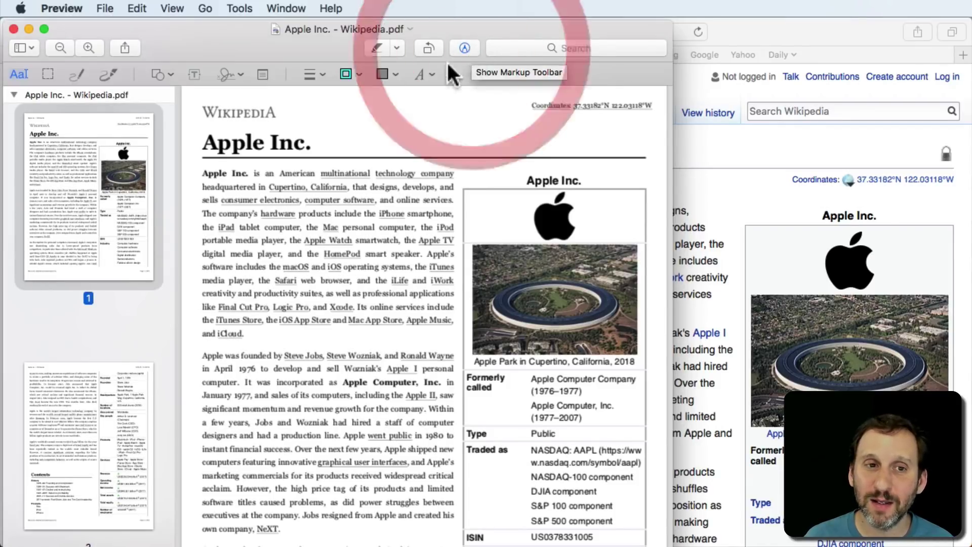
{"action": "left_click", "coordinate": [41, 74]}
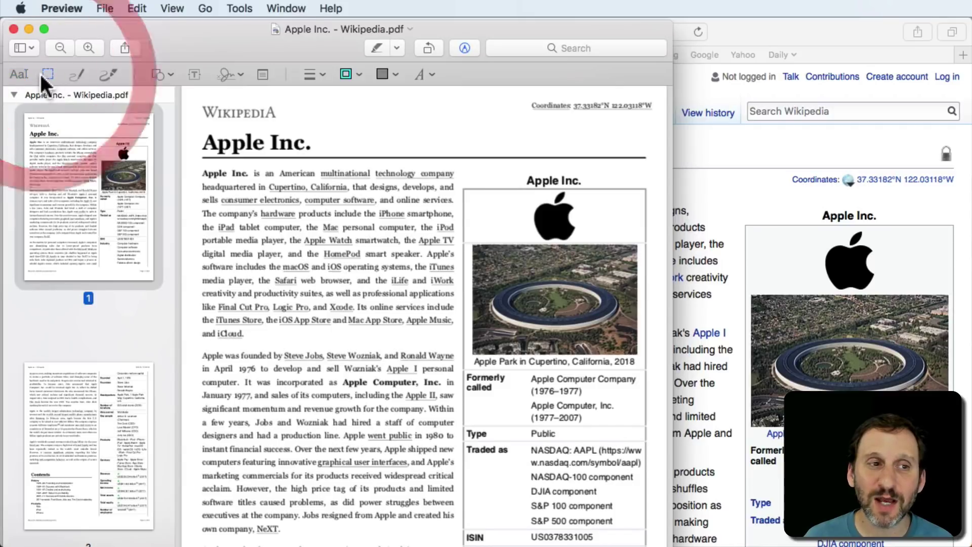
{"action": "left_click_drag", "start_coordinate": [192, 167], "coordinate": [460, 344]}
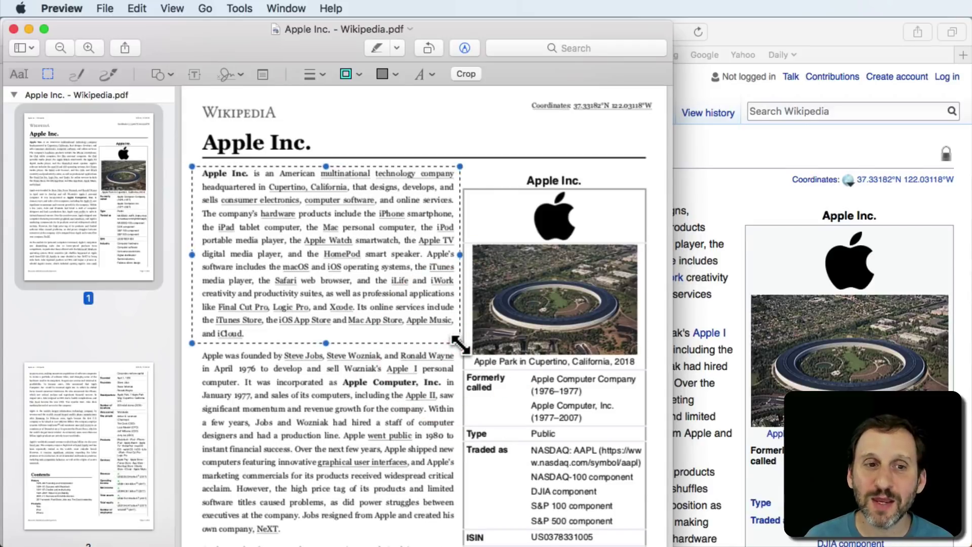
Browse the Edit and Tools menus, looking at Crop without applying it.
{"action": "left_click", "coordinate": [137, 9]}
{"action": "left_click", "coordinate": [259, 7]}
{"action": "left_click_drag", "start_coordinate": [259, 7], "coordinate": [278, 248]}
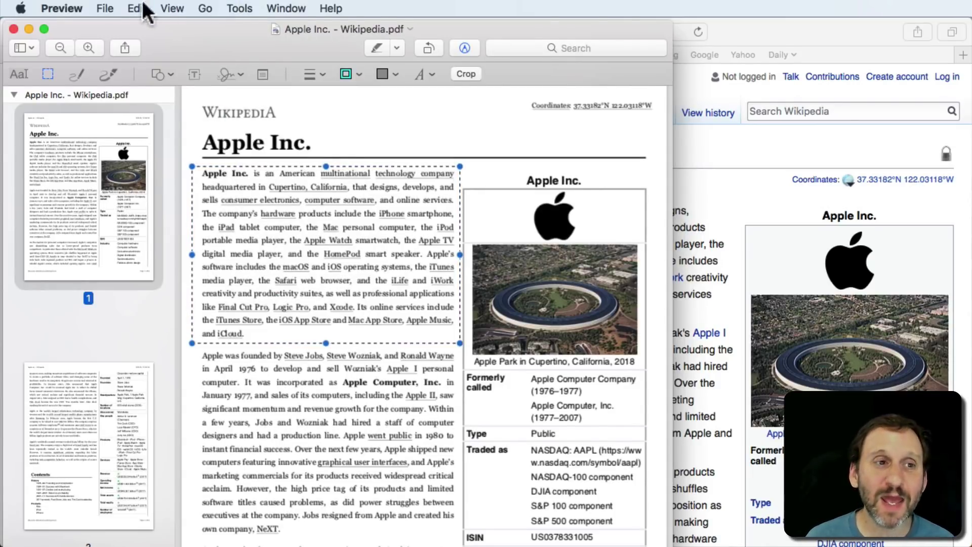
Create a new document from the clipboard paragraph and save it as Untitled.pdf on the Desktop.
{"action": "left_click", "coordinate": [106, 9]}
{"action": "left_click", "coordinate": [109, 9]}
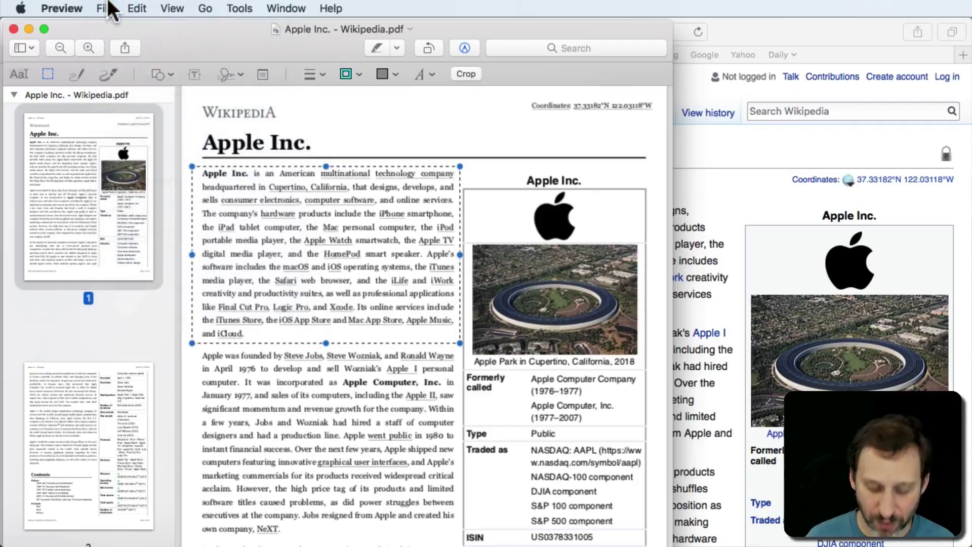
{"action": "key", "text": "super+n"}
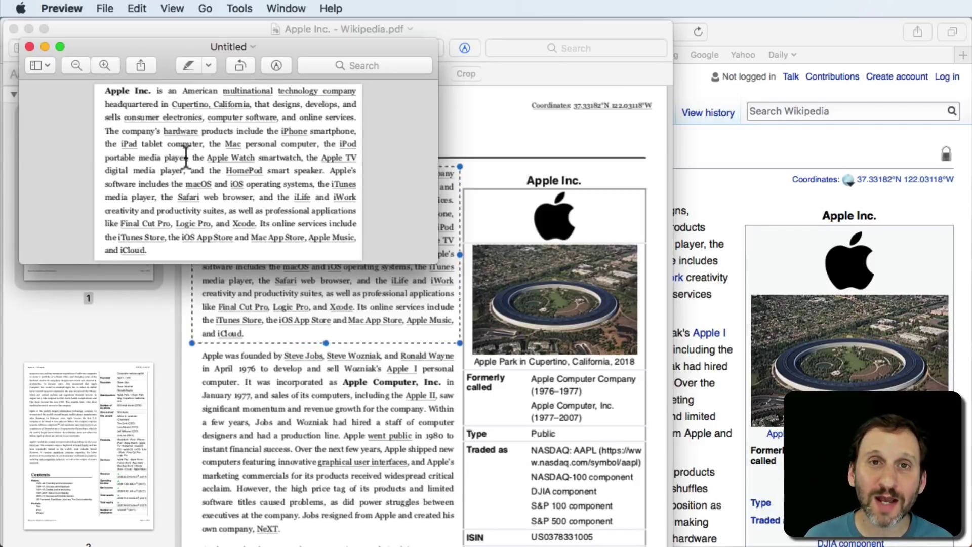
{"action": "key", "text": "super+s"}
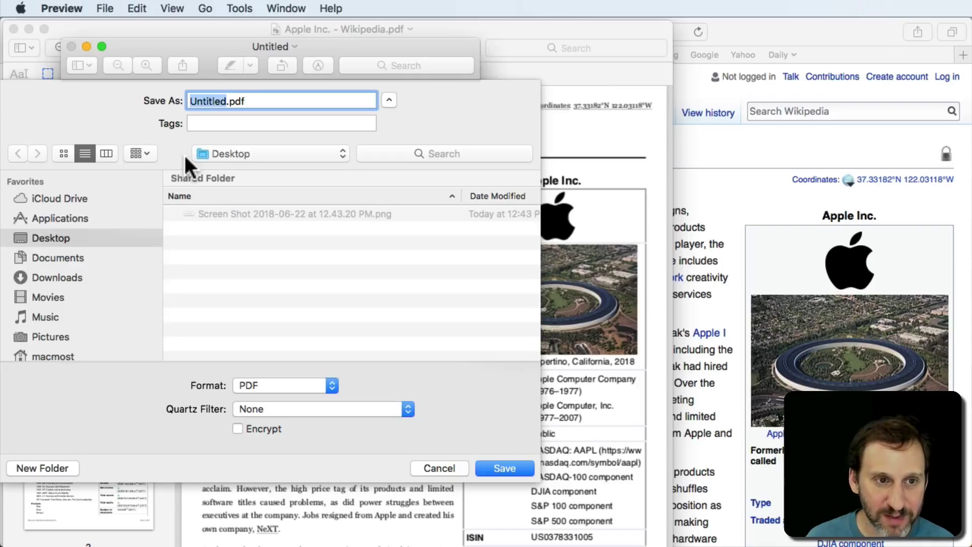
{"action": "key", "text": "Return"}
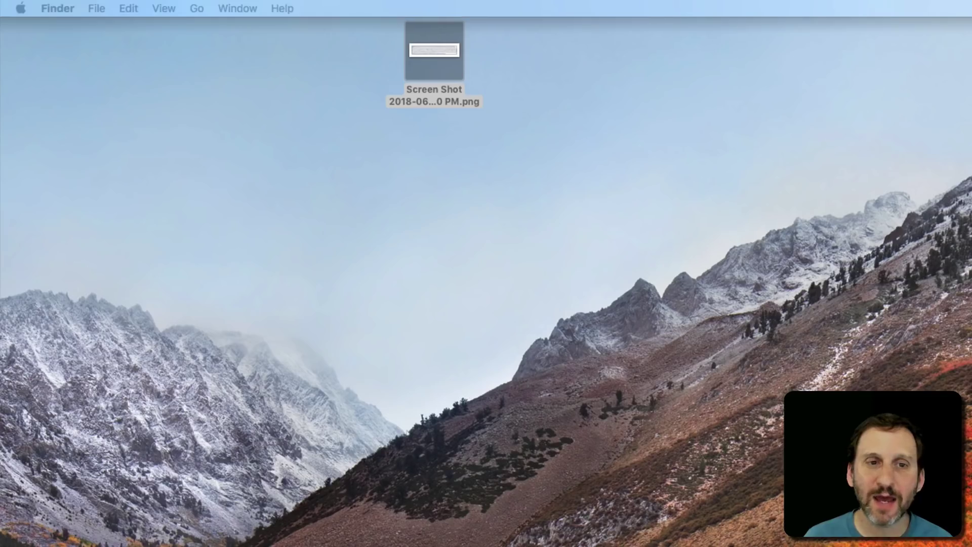
Place Untitled.pdf beside the Screen Shot file, then open the screenshot and zoom in.
{"action": "left_click_drag", "start_coordinate": [847, 98], "coordinate": [517, 54]}
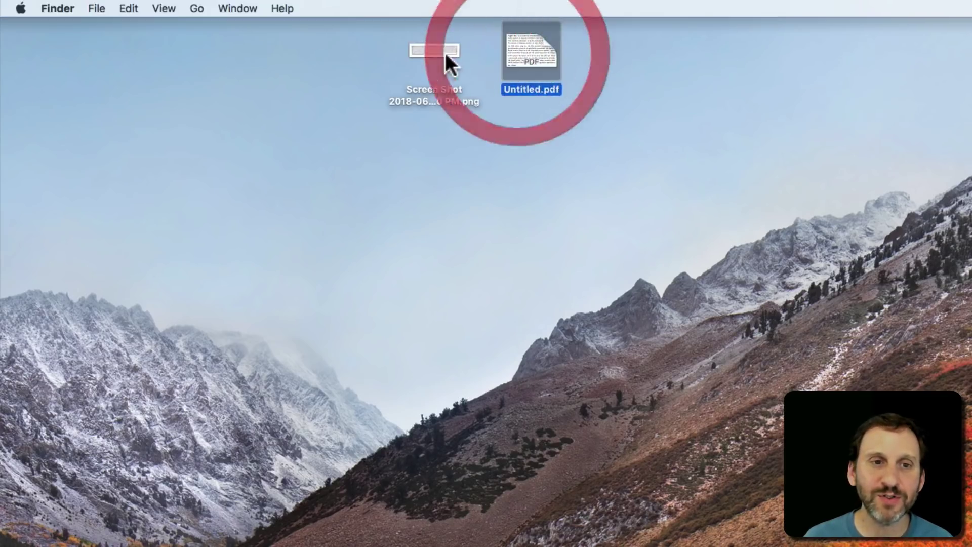
{"action": "left_click", "coordinate": [450, 63]}
{"action": "double_click", "coordinate": [450, 64]}
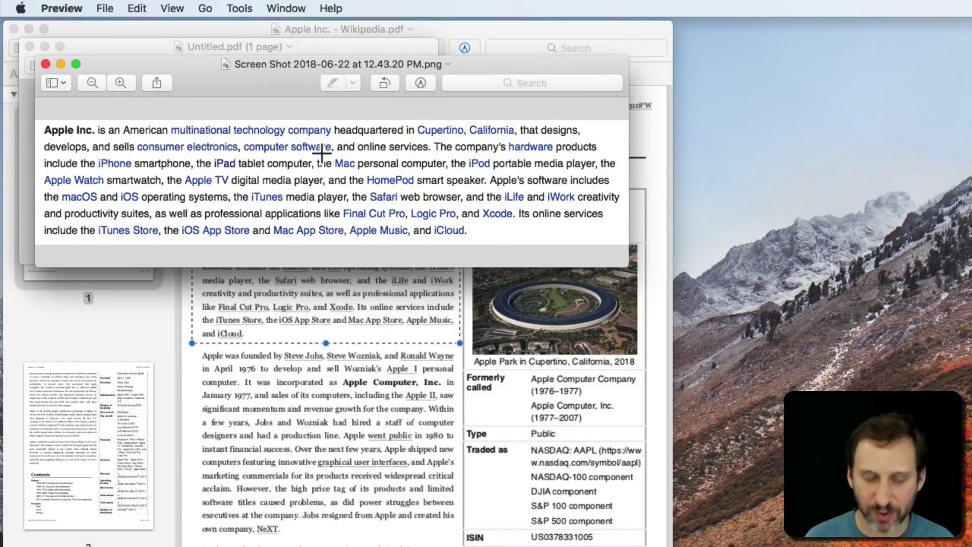
{"action": "key", "text": "super+plus"}
{"action": "key", "text": "super+plus"}
{"action": "key", "text": "super+plus"}
Close the full article PDF and zoom Untitled.pdf in twice to compare its crisp text.
{"action": "left_click", "coordinate": [311, 332]}
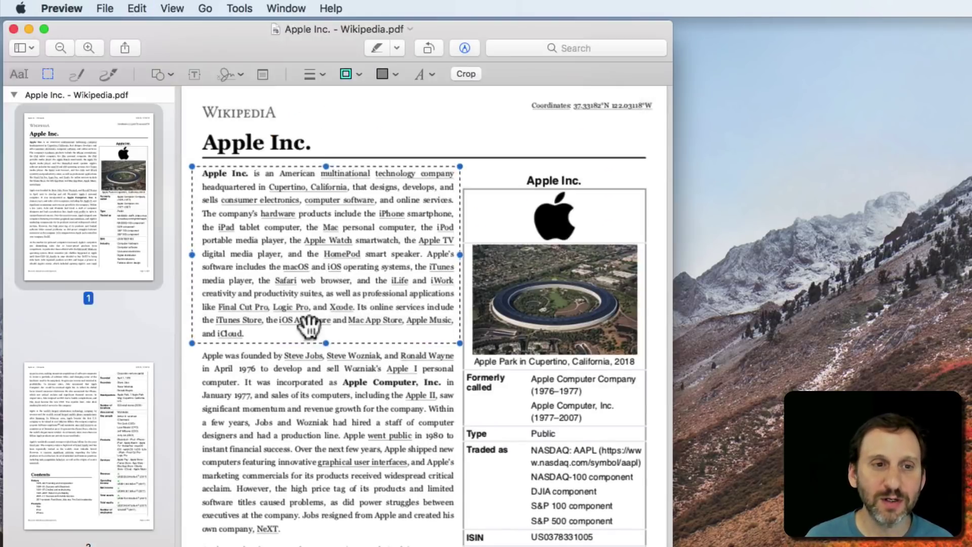
{"action": "key", "text": "super+w"}
{"action": "left_click", "coordinate": [347, 50]}
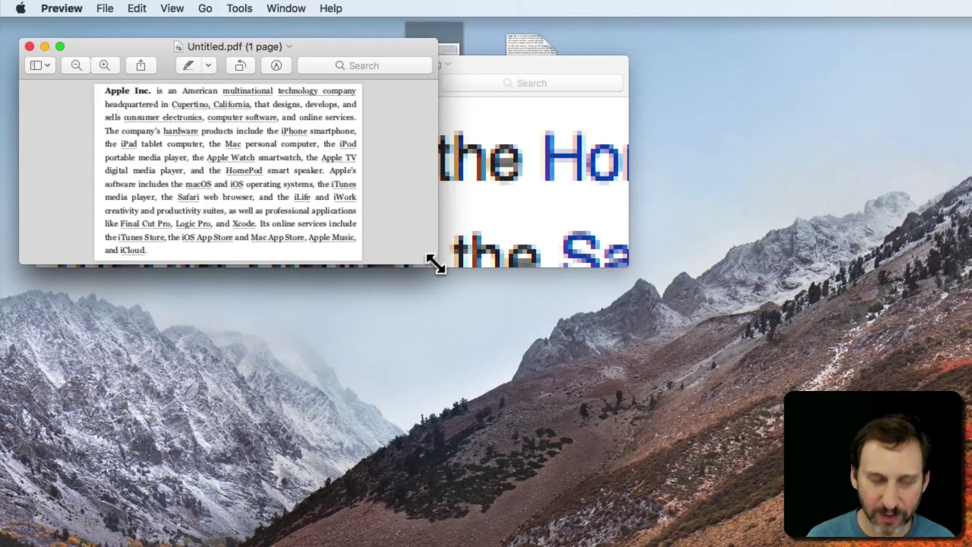
{"action": "key", "text": "super+plus"}
{"action": "key", "text": "super+plus"}
{"action": "key", "text": "super+plus"}
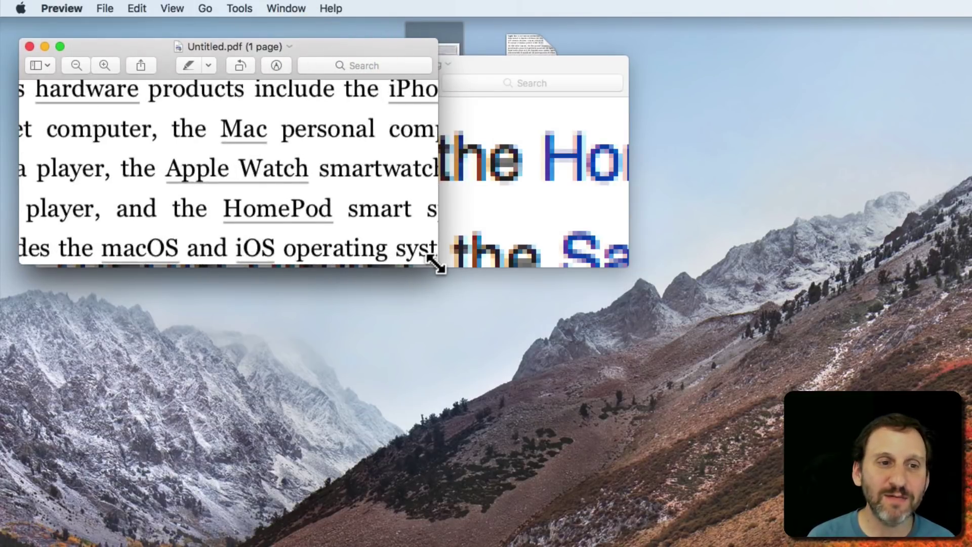
{"action": "key", "text": "super+plus"}
{"action": "key", "text": "super+plus"}
{"action": "key", "text": "super+plus"}
{"action": "key", "text": "super+plus"}
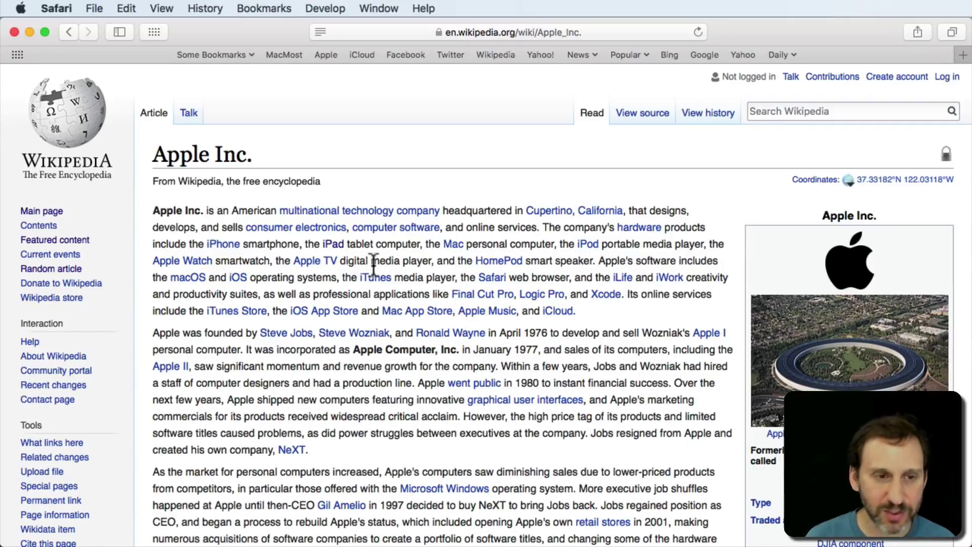
Print the article again with Cmd-P, sending it to Preview via PDF > Open in Preview.
{"action": "key", "text": "super+p"}
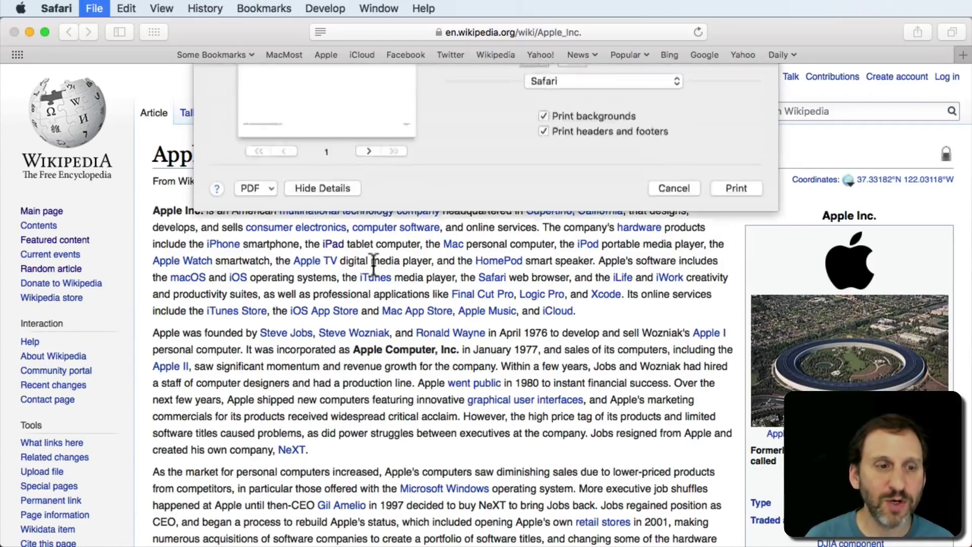
{"action": "left_click", "coordinate": [247, 359]}
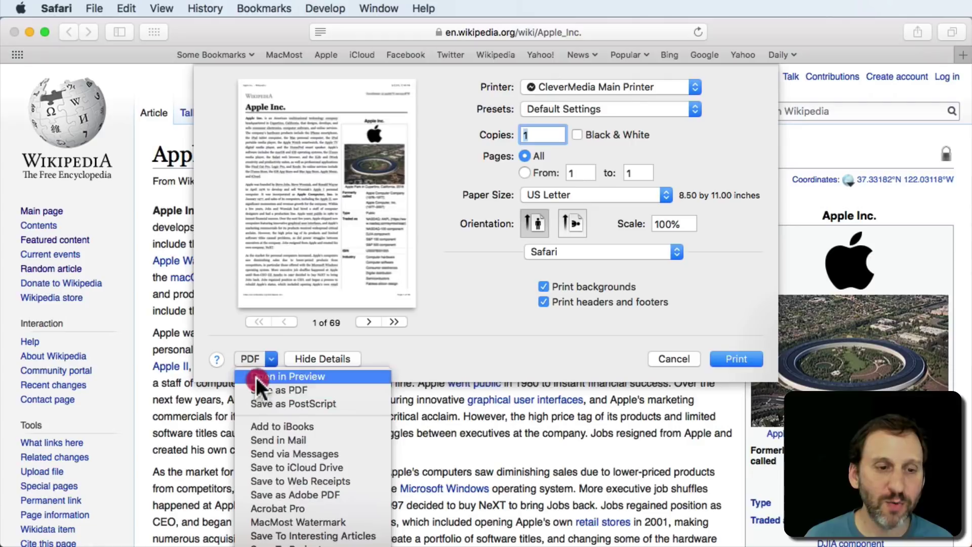
{"action": "left_click", "coordinate": [256, 377]}
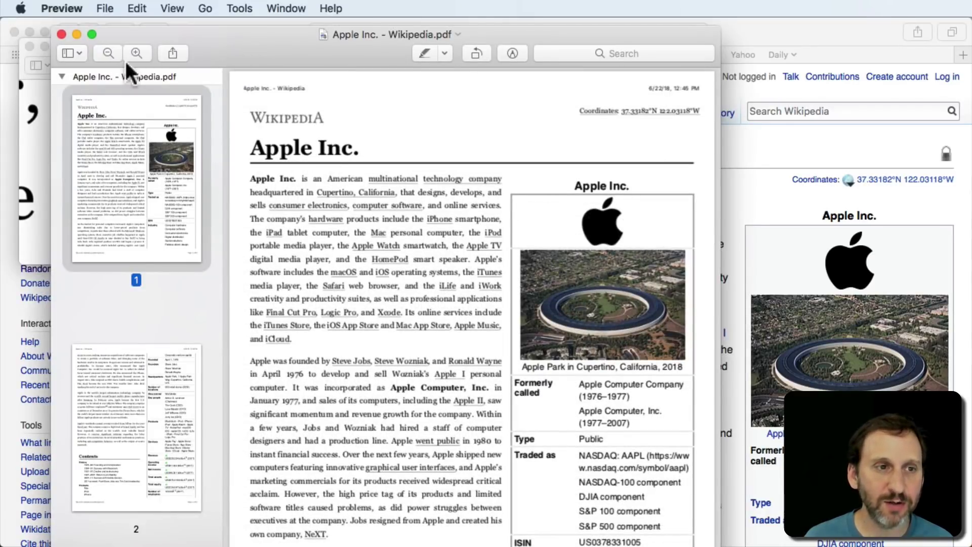
Select and copy the first two paragraphs, then make them a new Untitled 2 document.
{"action": "left_click", "coordinate": [512, 53]}
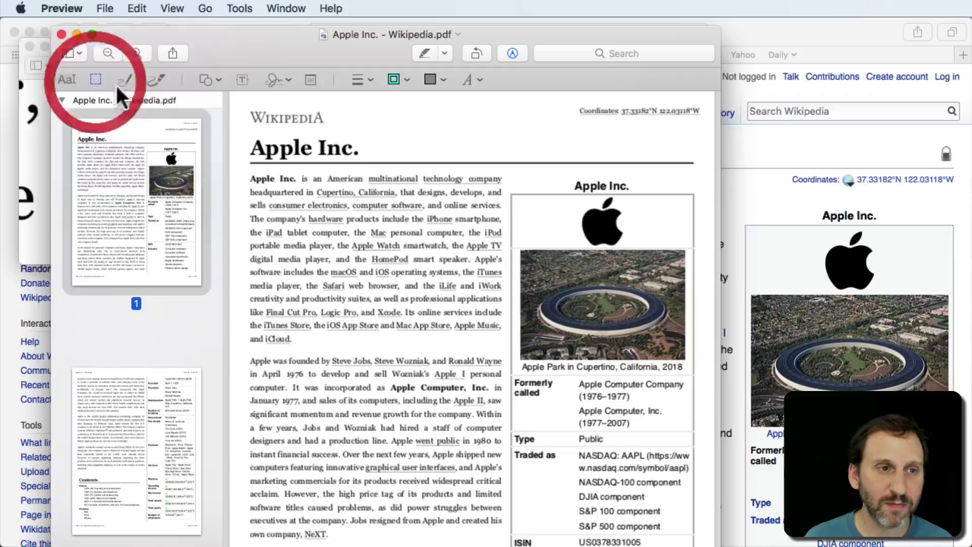
{"action": "left_click_drag", "start_coordinate": [242, 171], "coordinate": [505, 540]}
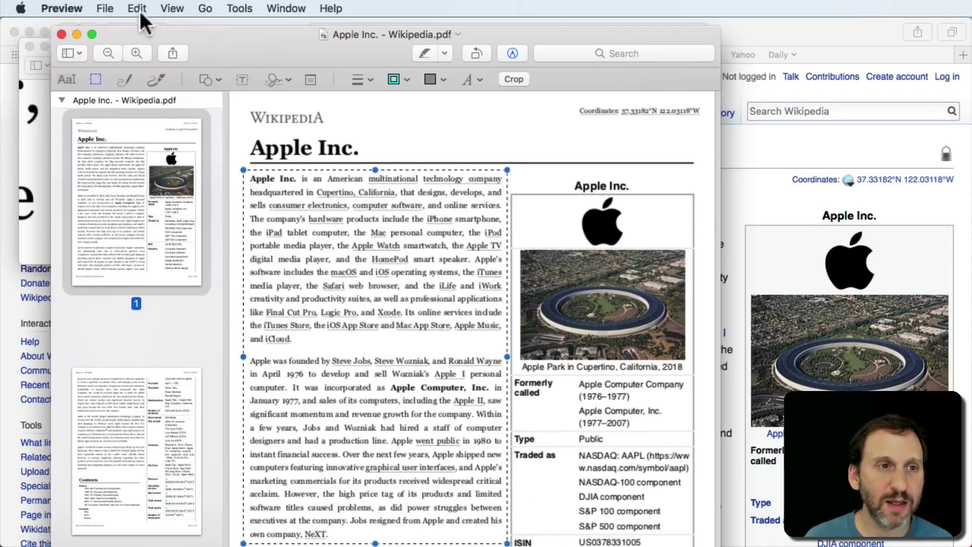
{"action": "key", "text": "super+c"}
{"action": "key", "text": "super+n"}
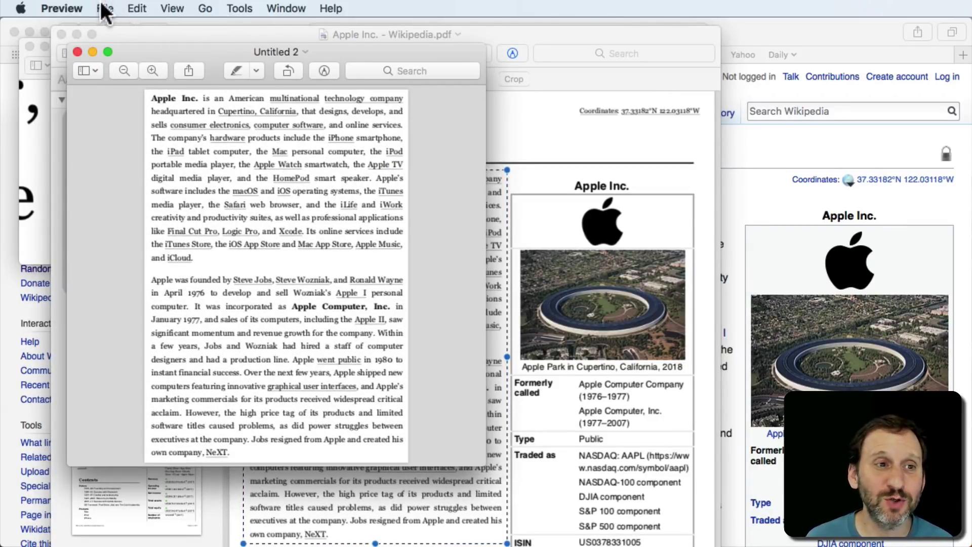
Export Untitled 2 to the Desktop as Untitled 2.jpg: JPEG, mid quality, 72 pixels/inch.
{"action": "left_click", "coordinate": [105, 8]}
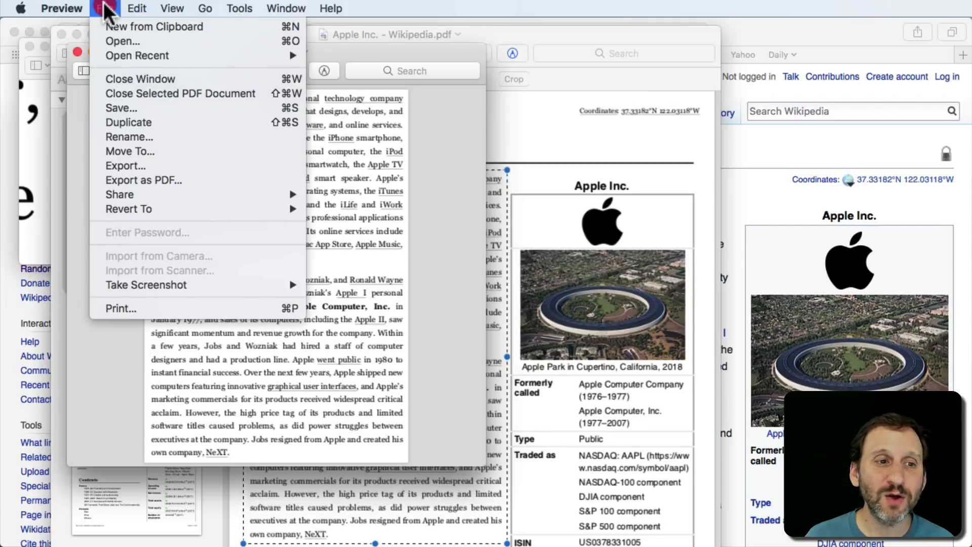
{"action": "left_click", "coordinate": [147, 165]}
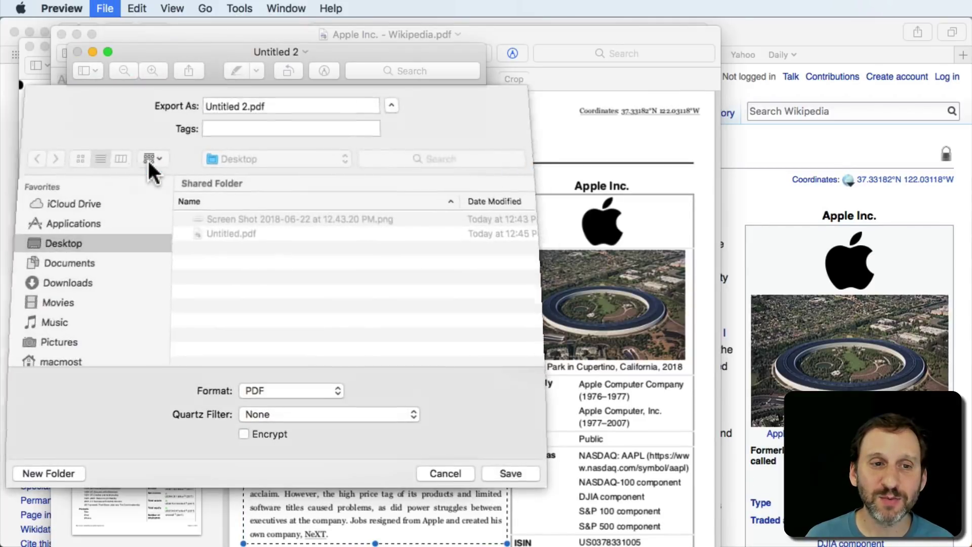
{"action": "left_click", "coordinate": [278, 393]}
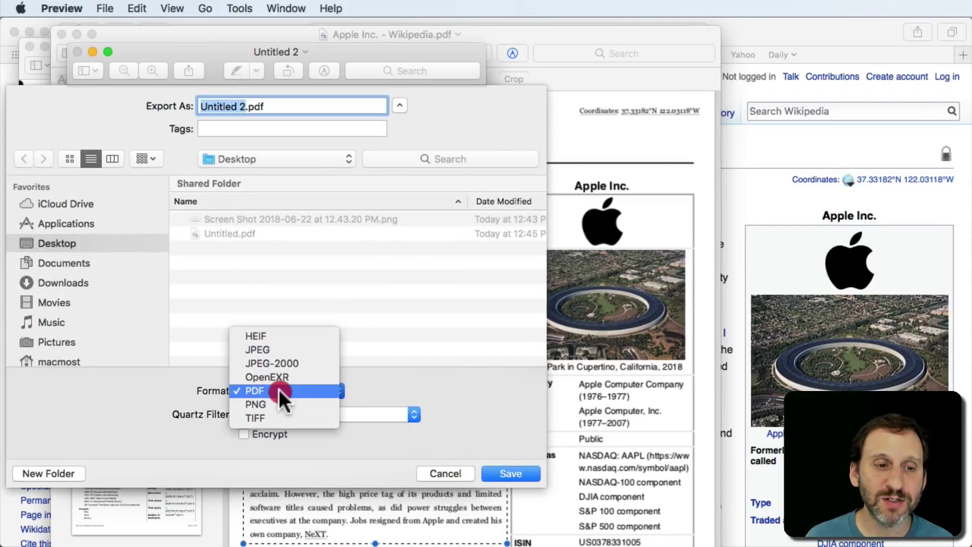
{"action": "left_click", "coordinate": [277, 348]}
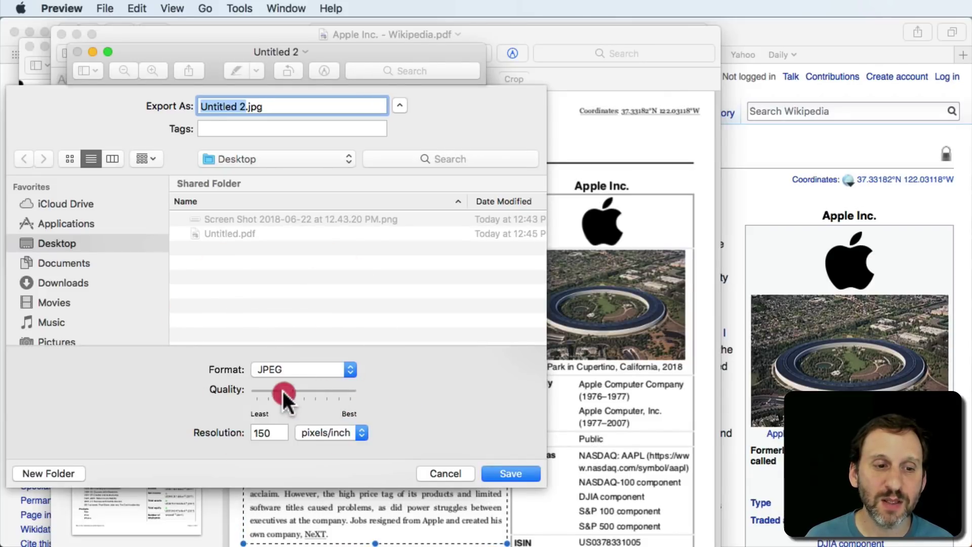
{"action": "left_click_drag", "start_coordinate": [311, 393], "coordinate": [301, 392]}
{"action": "double_click", "coordinate": [271, 433]}
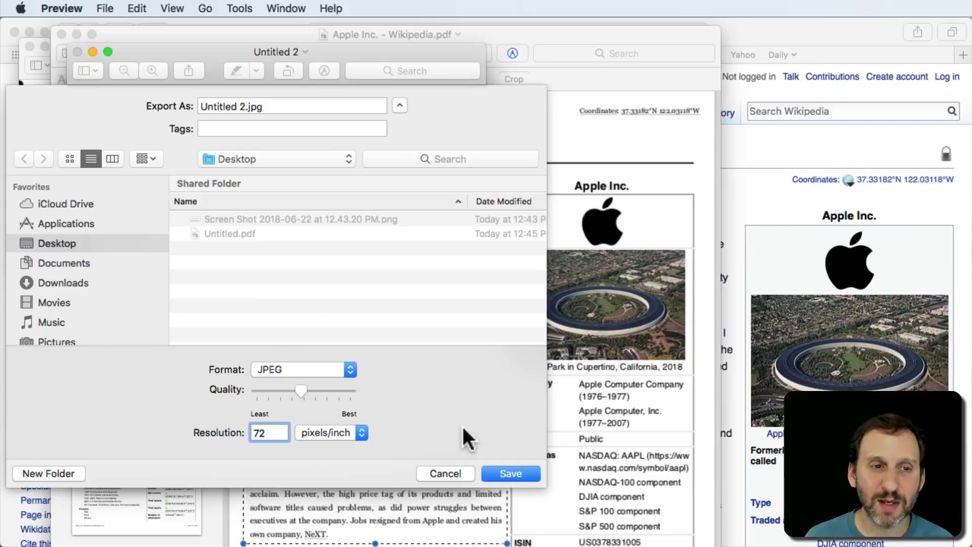
{"action": "left_click", "coordinate": [506, 473]}
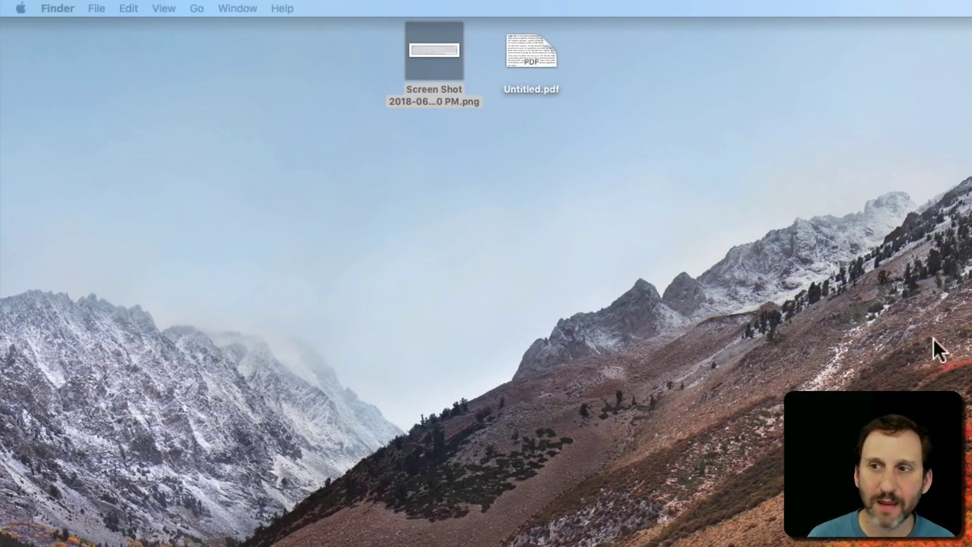
Open Untitled 2.jpg, zoom in to check its pixelated text, zoom out, and close it.
{"action": "double_click", "coordinate": [449, 151]}
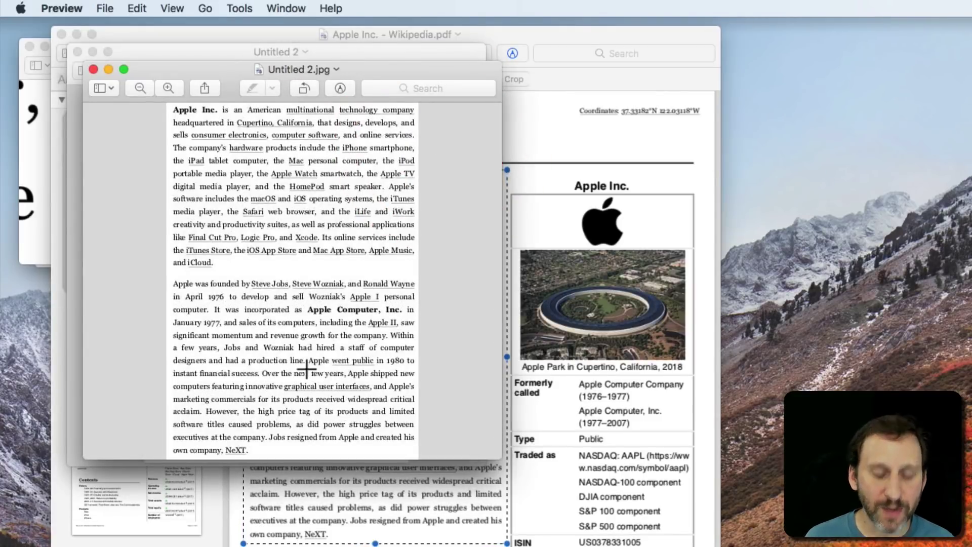
{"action": "key", "text": "super+plus"}
{"action": "key", "text": "super+plus"}
{"action": "key", "text": "super+plus"}
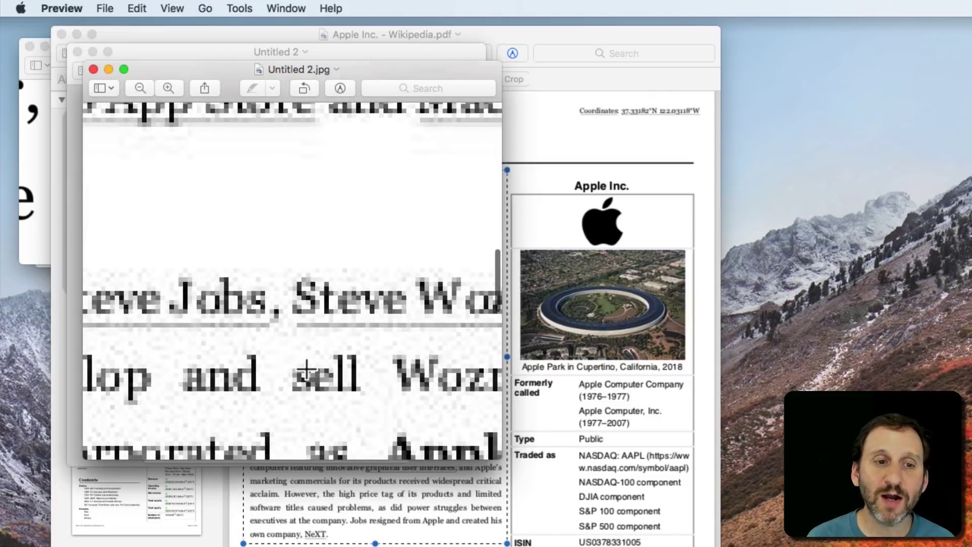
{"action": "key", "text": "super+minus"}
{"action": "key", "text": "super+minus"}
{"action": "key", "text": "super+w"}
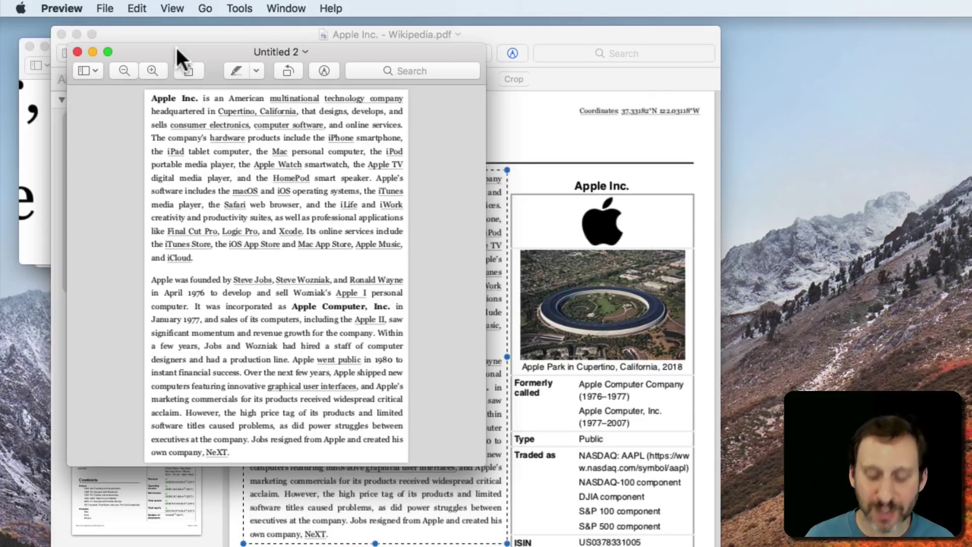
Dismiss the print options and begin exporting Untitled 2 in JPEG format.
{"action": "key", "text": "super+s"}
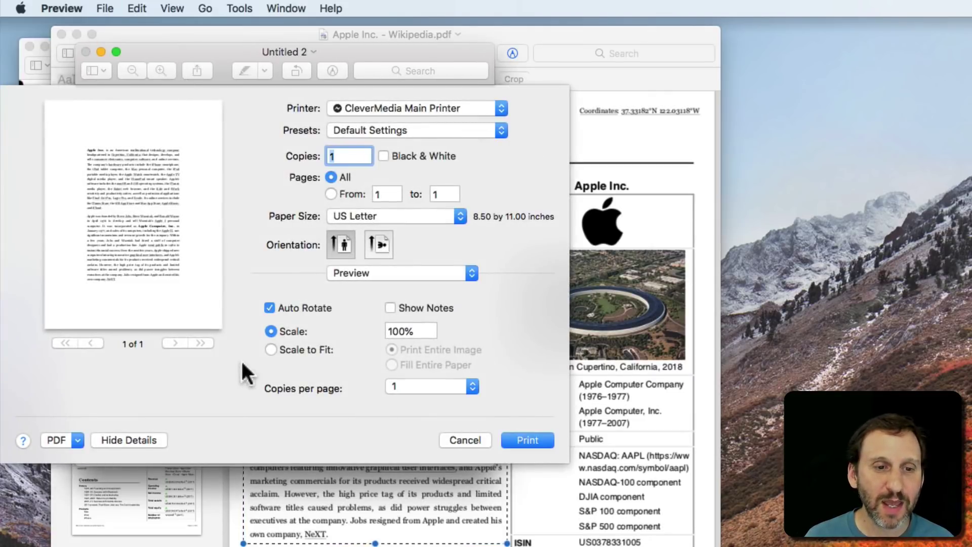
{"action": "left_click", "coordinate": [460, 439]}
{"action": "left_click_drag", "start_coordinate": [105, 8], "coordinate": [127, 160]}
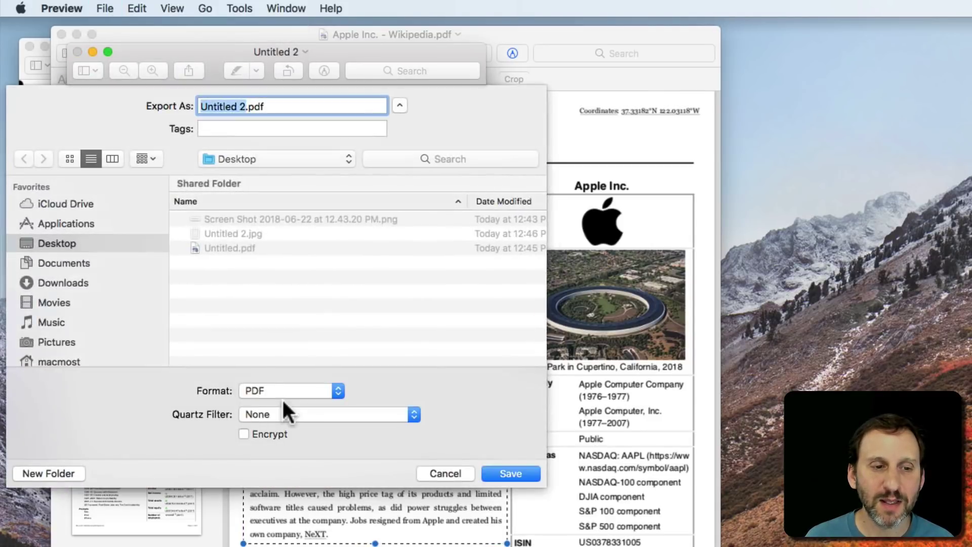
{"action": "left_click", "coordinate": [330, 395]}
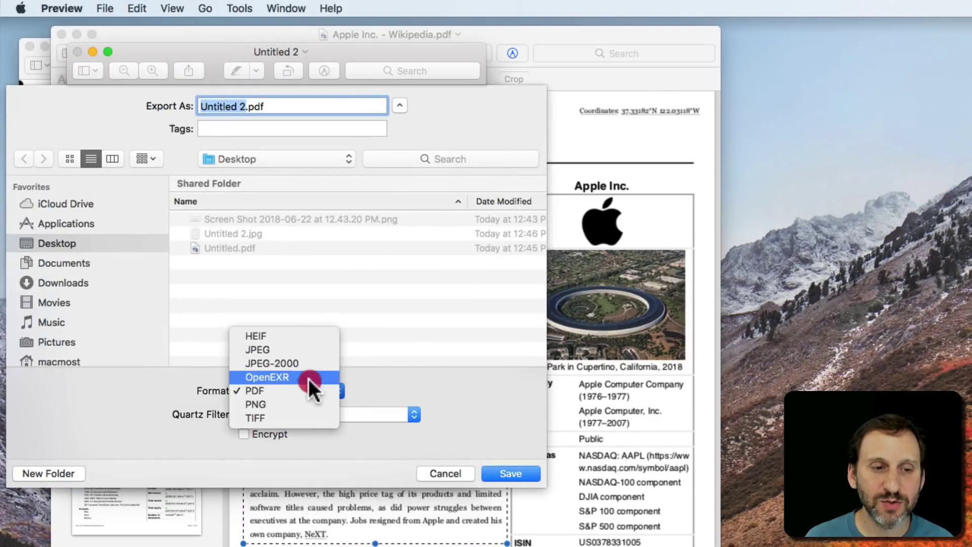
{"action": "left_click", "coordinate": [305, 347]}
Export at 300 pixels/inch, replace the existing Untitled 2.jpg, and close the document.
{"action": "double_click", "coordinate": [270, 433]}
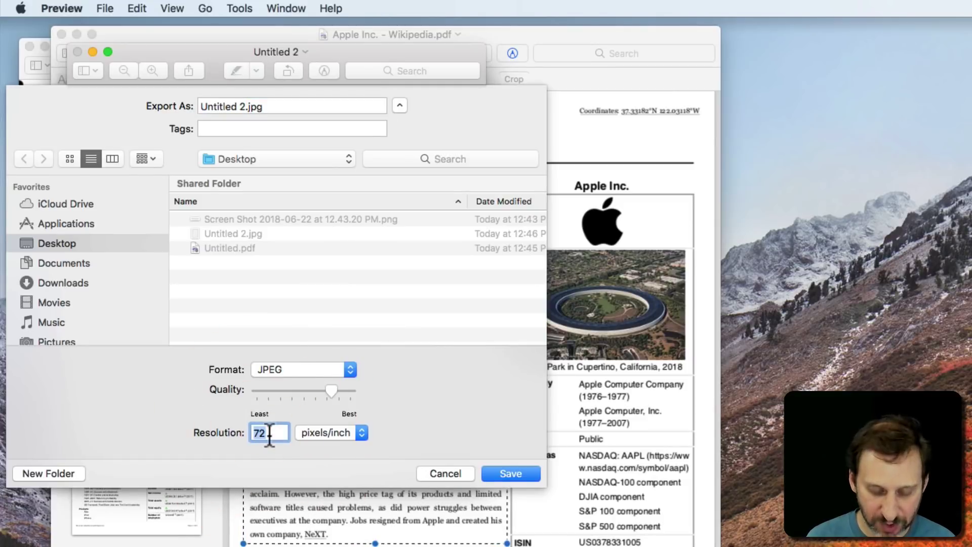
{"action": "type", "text": "300"}
{"action": "left_click", "coordinate": [507, 474]}
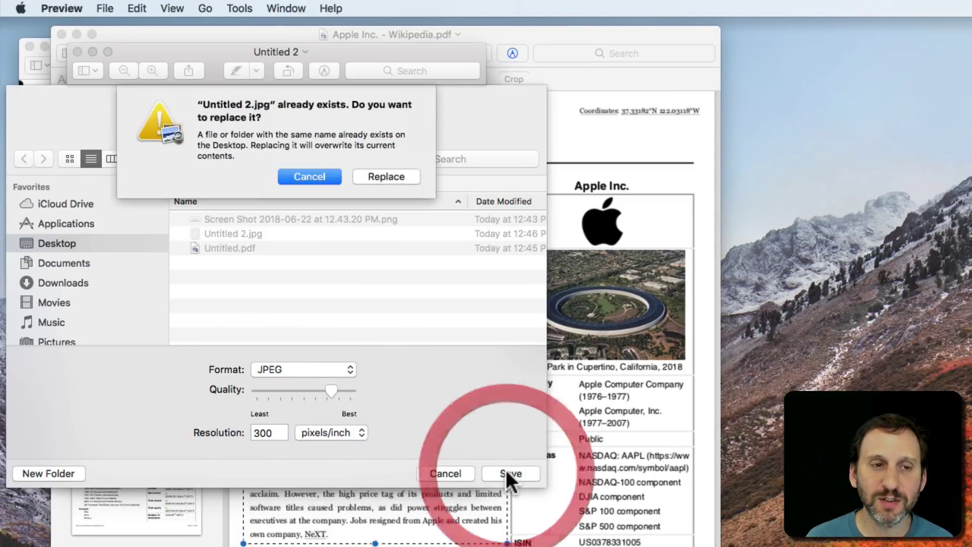
{"action": "left_click", "coordinate": [393, 174]}
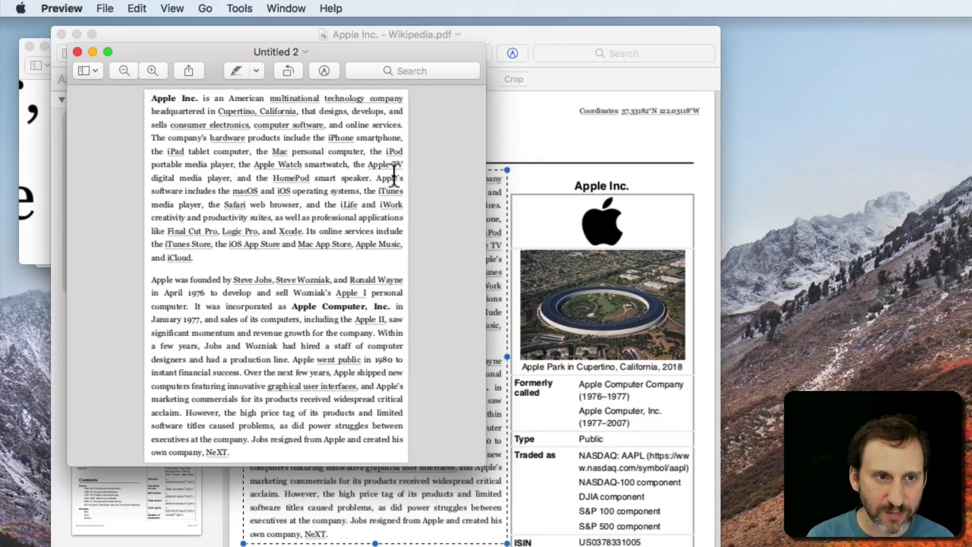
{"action": "key", "text": "super+w"}
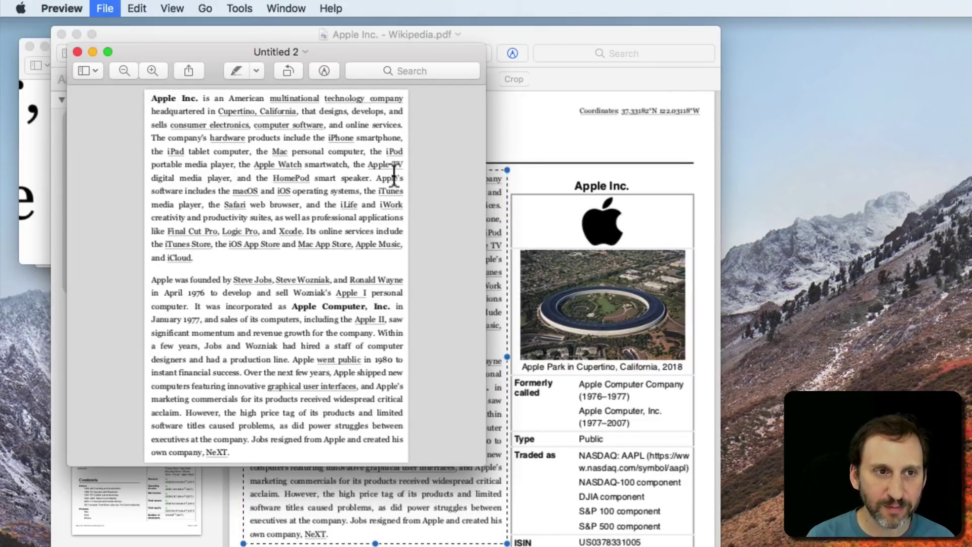
Discard Untitled 2 unsaved, close the Wikipedia PDF and other documents, and quit Preview.
{"action": "left_click", "coordinate": [211, 347]}
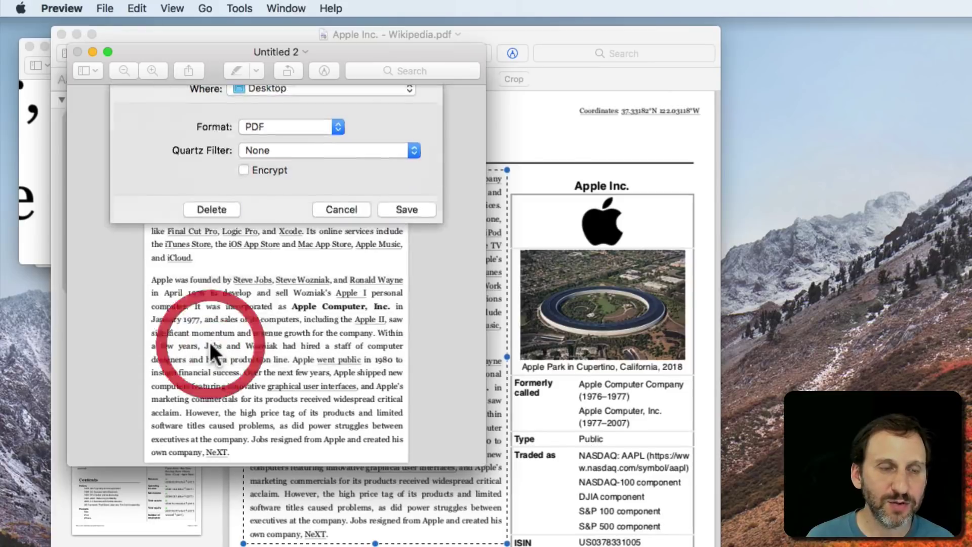
{"action": "key", "text": "super+w"}
{"action": "key", "text": "super+w"}
{"action": "key", "text": "super+w"}
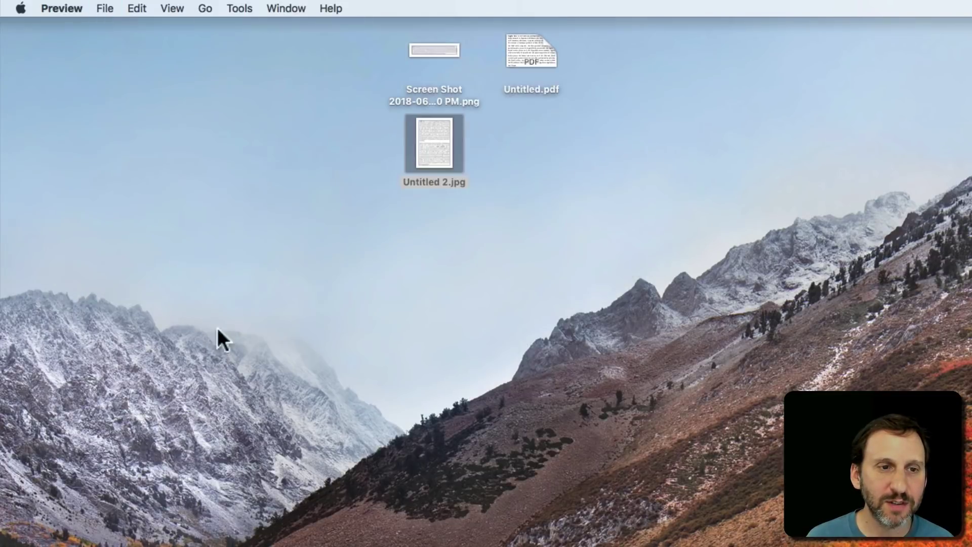
{"action": "key", "text": "super+q"}
Open Untitled 2.jpg from the Desktop and zoom in and out to check text sharpness.
{"action": "double_click", "coordinate": [424, 135]}
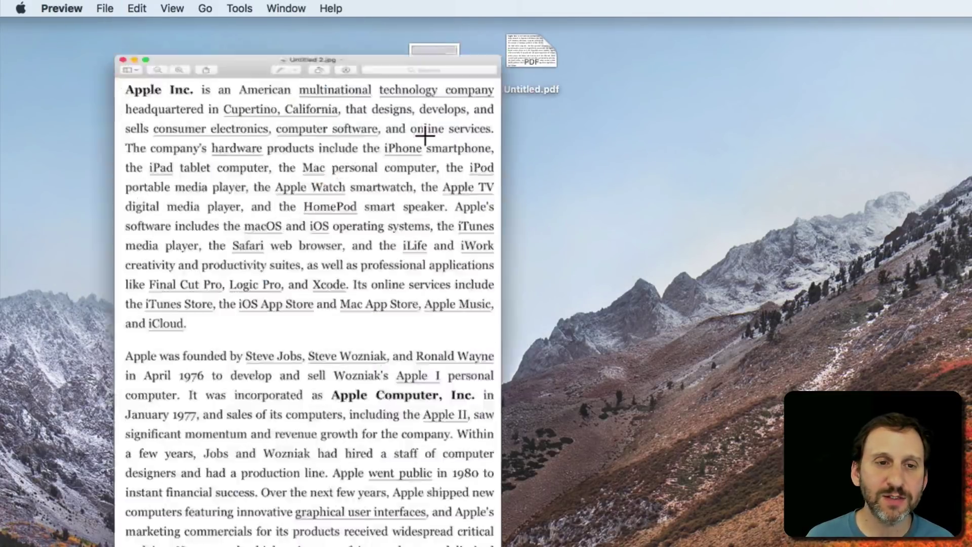
{"action": "key", "text": "super+plus"}
{"action": "key", "text": "super+plus"}
{"action": "key", "text": "super+plus"}
{"action": "key", "text": "super+plus"}
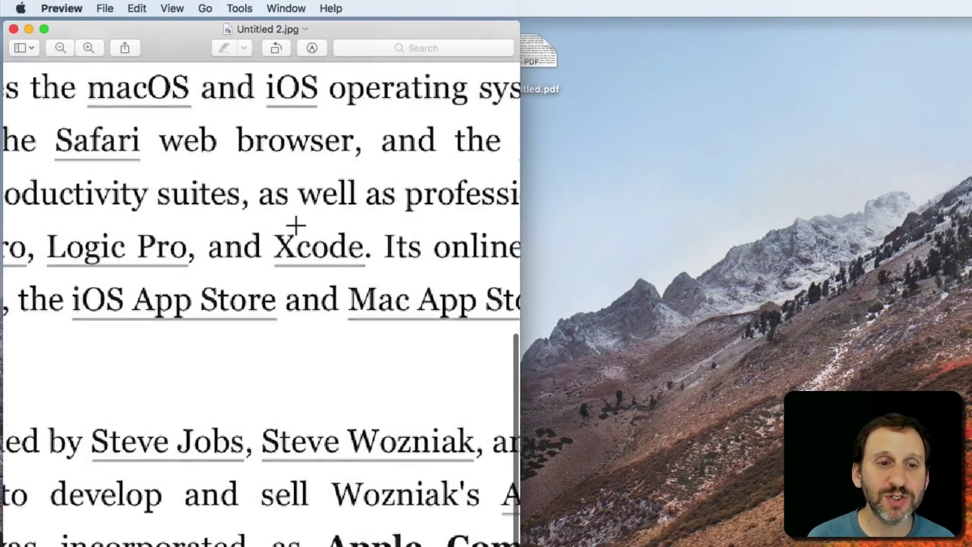
{"action": "key", "text": "super+plus"}
{"action": "key", "text": "super+plus"}
{"action": "key", "text": "super+plus"}
{"action": "key", "text": "super+plus"}
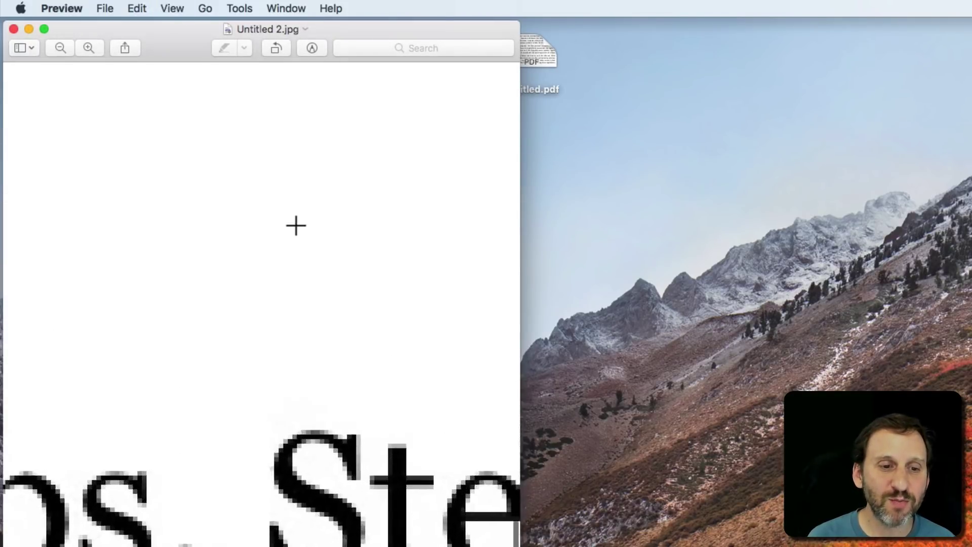
{"action": "key", "text": "super+minus"}
{"action": "key", "text": "super+minus"}
{"action": "key", "text": "super+minus"}
{"action": "key", "text": "super+minus"}
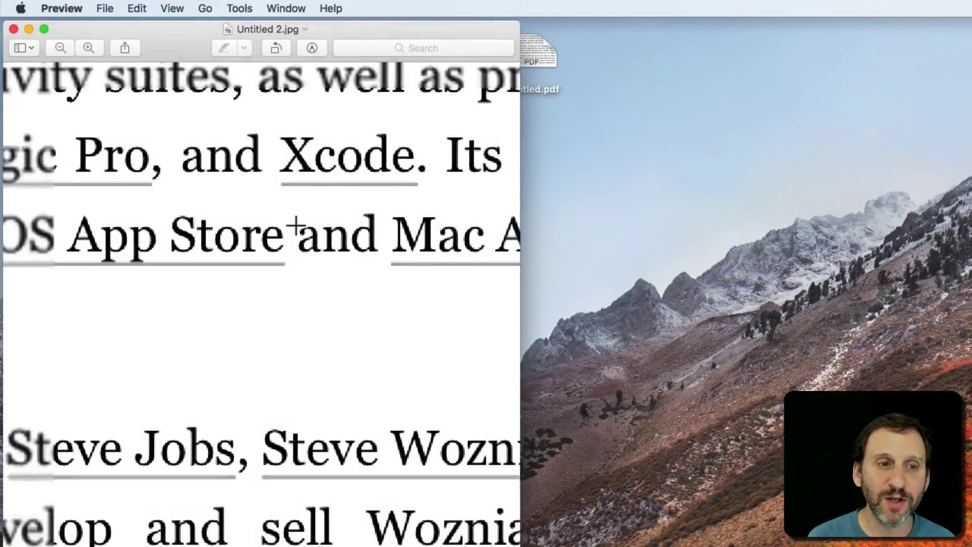
{"action": "key", "text": "super+minus"}
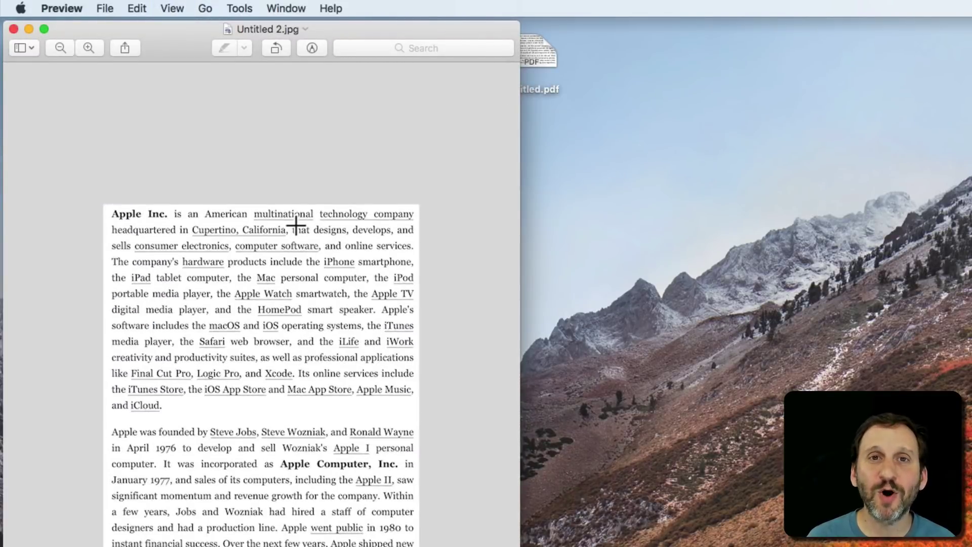